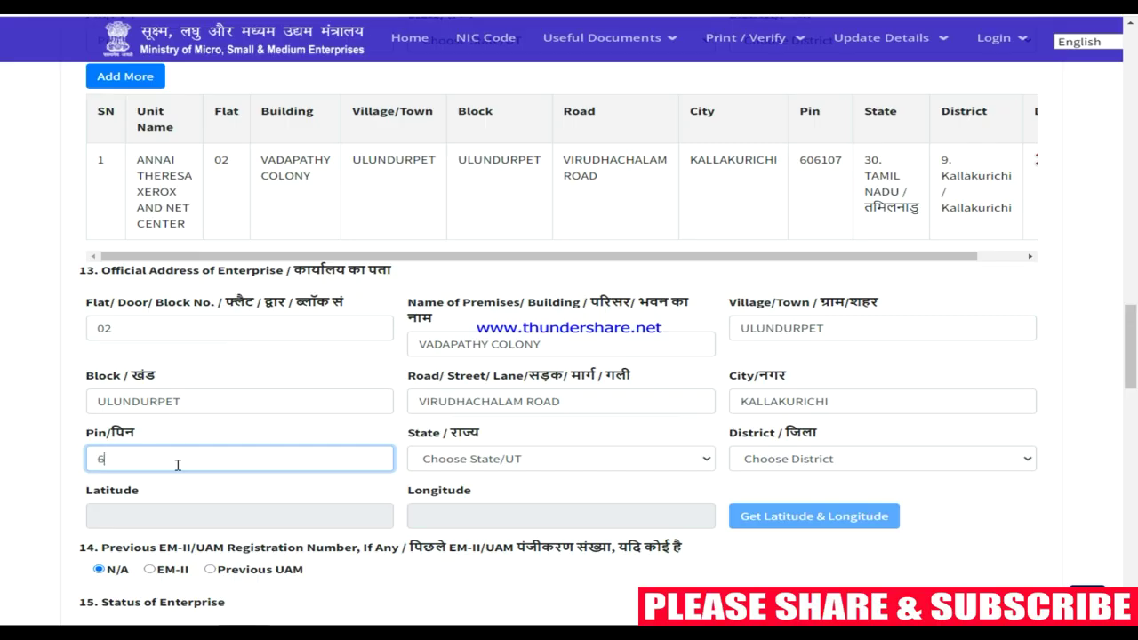
Open the State/UT dropdown of the official address
{"action": "left_click", "coordinate": [456, 459]}
Choose 30. TAMIL NADU as the state and 9. Kallakurichi as the district
{"action": "scroll", "coordinate": [491, 311], "scroll_direction": "down", "scroll_amount": 4}
{"action": "left_click", "coordinate": [487, 350]}
{"action": "scroll", "coordinate": [910, 468], "scroll_direction": "down", "scroll_amount": 2}
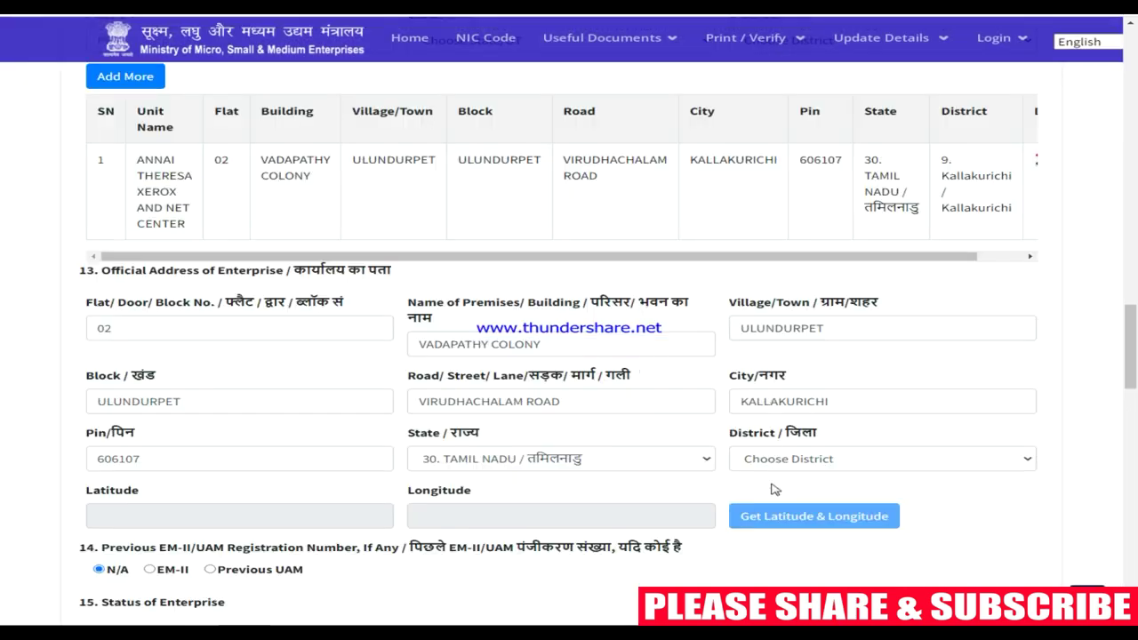
{"action": "left_click", "coordinate": [788, 459]}
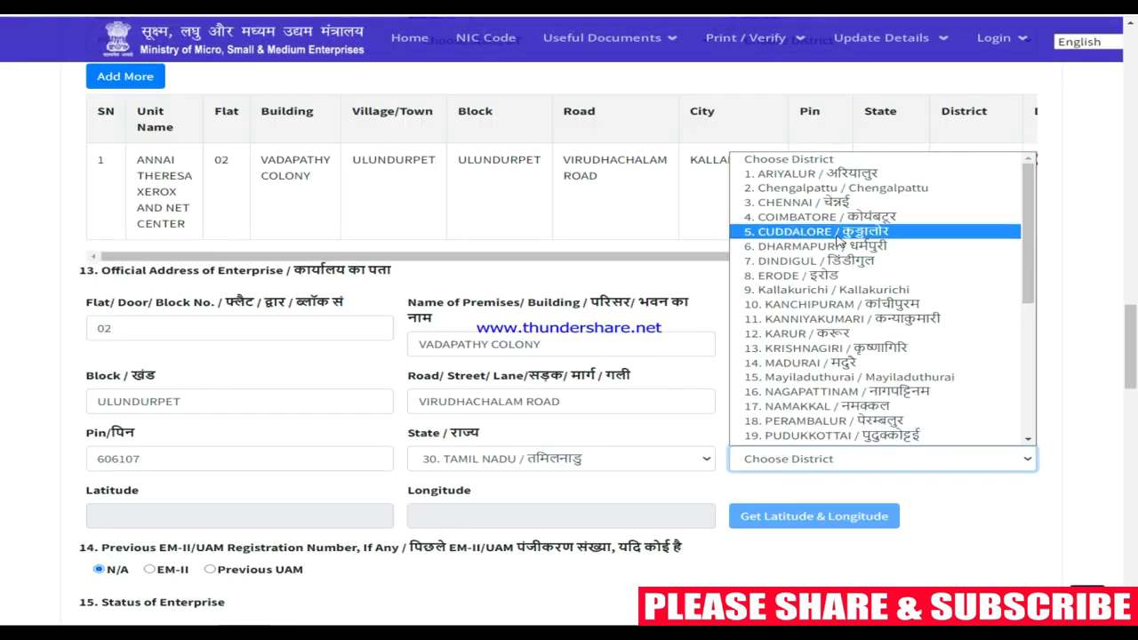
{"action": "left_click", "coordinate": [790, 291]}
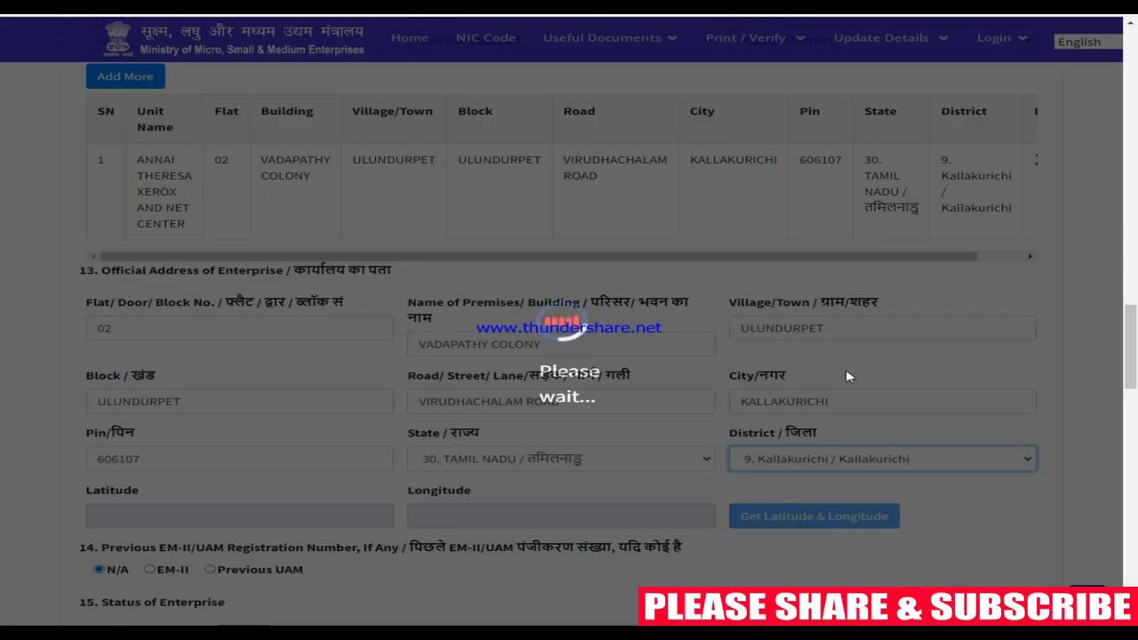
{"action": "scroll", "coordinate": [818, 383], "scroll_direction": "down", "scroll_amount": 2}
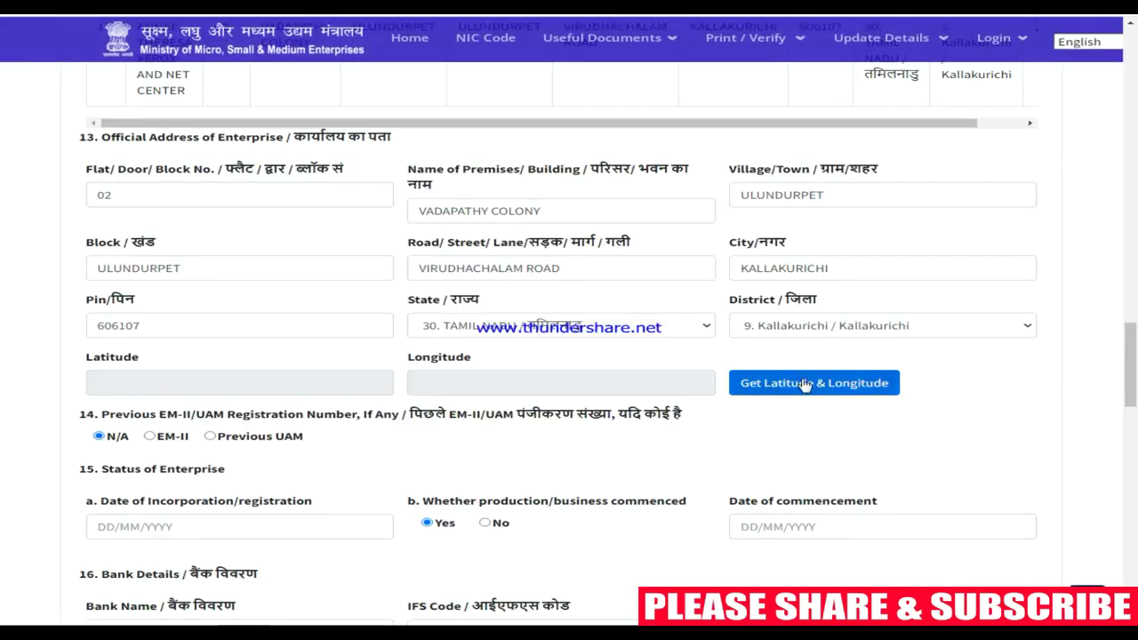
{"action": "left_click", "coordinate": [804, 384]}
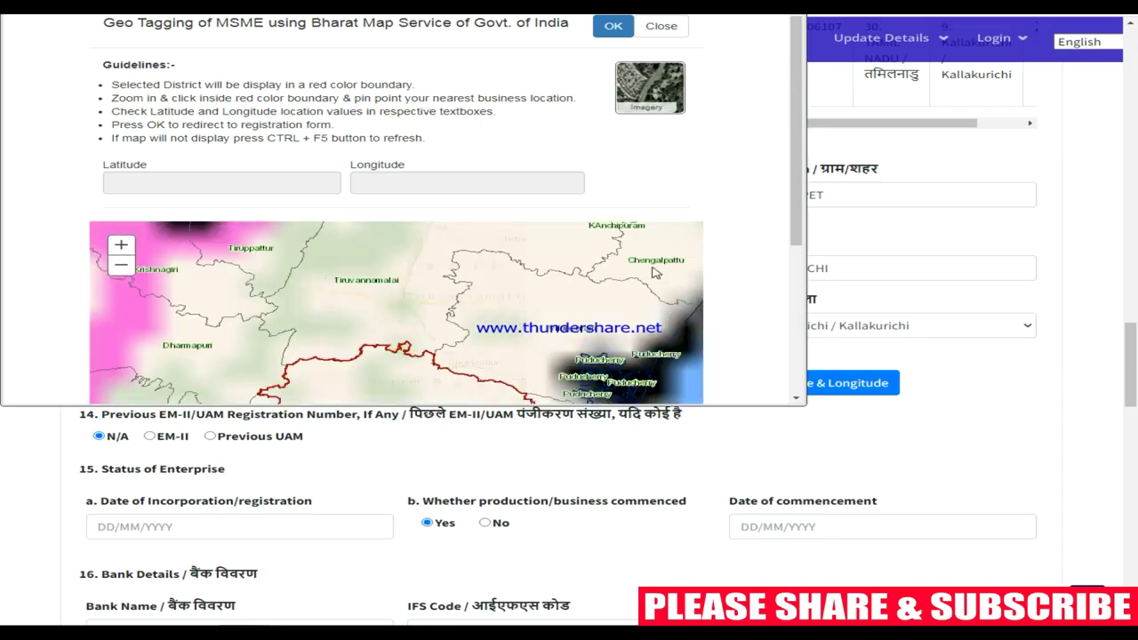
{"action": "scroll", "coordinate": [500, 296], "scroll_direction": "up", "scroll_amount": 3}
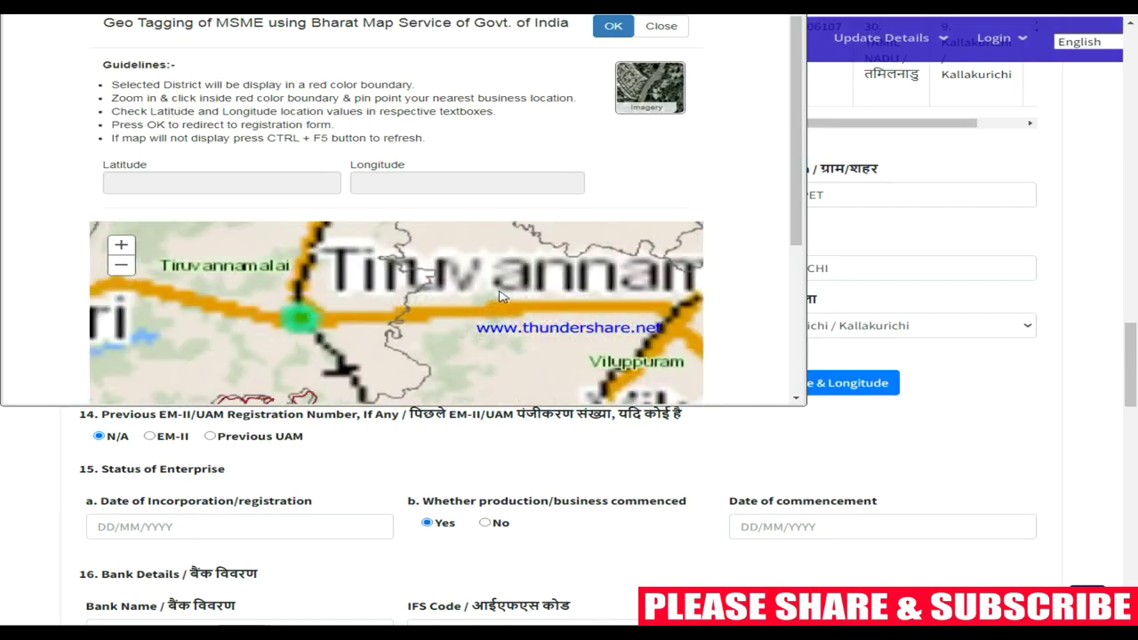
{"action": "scroll", "coordinate": [500, 296], "scroll_direction": "down", "scroll_amount": 4}
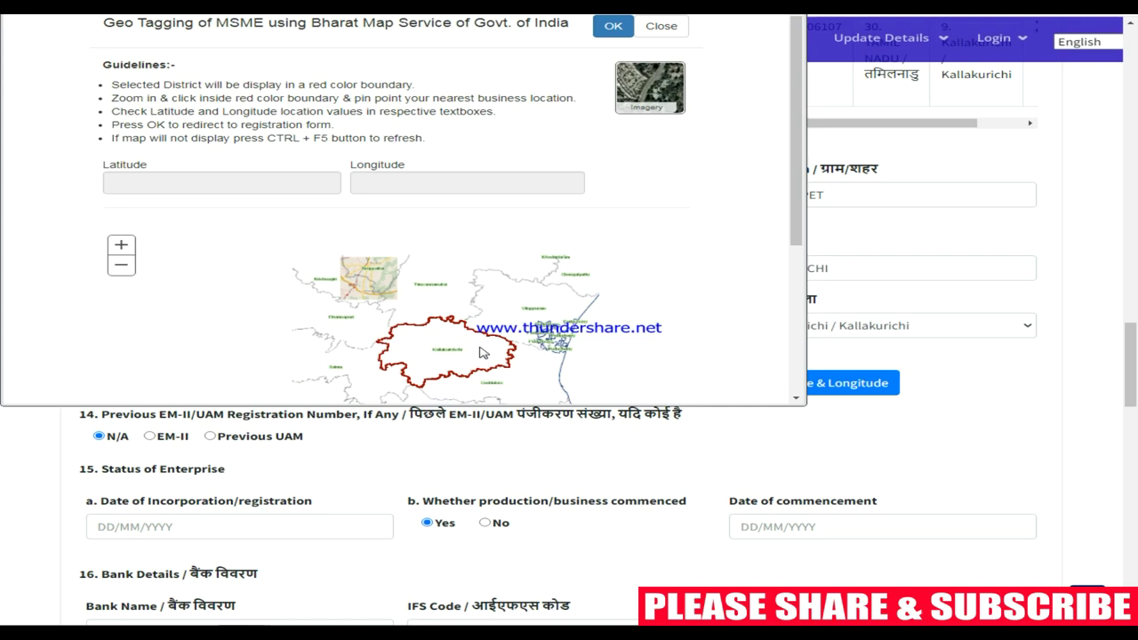
{"action": "scroll", "coordinate": [453, 351], "scroll_direction": "up", "scroll_amount": 2}
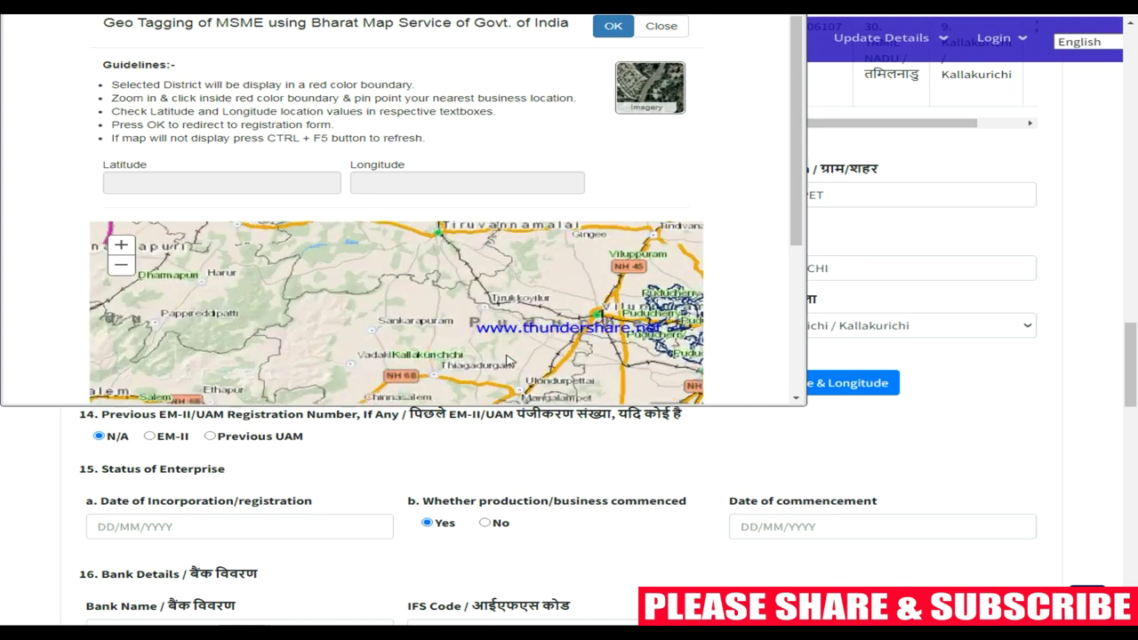
{"action": "left_click", "coordinate": [573, 367]}
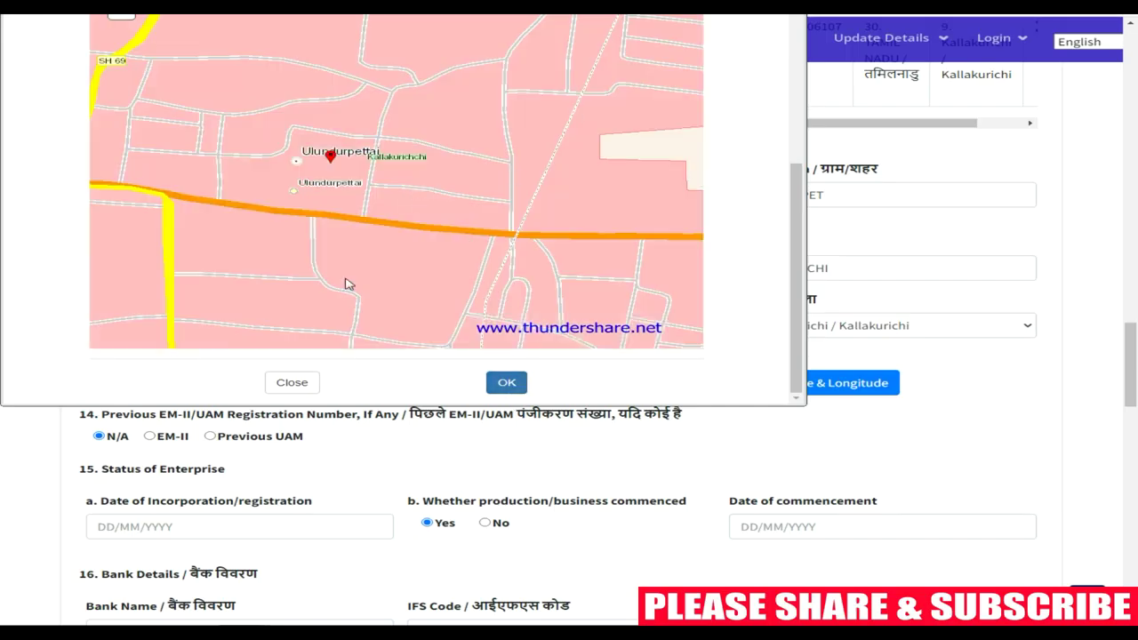
{"action": "left_click", "coordinate": [507, 384]}
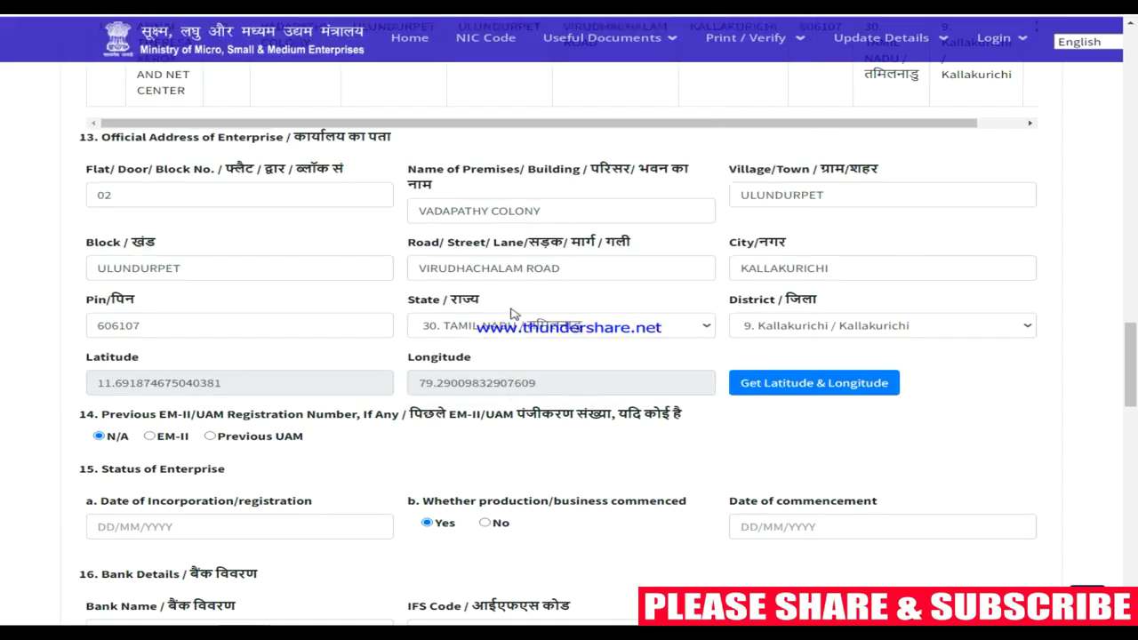
{"action": "scroll", "coordinate": [512, 313], "scroll_direction": "down", "scroll_amount": 1}
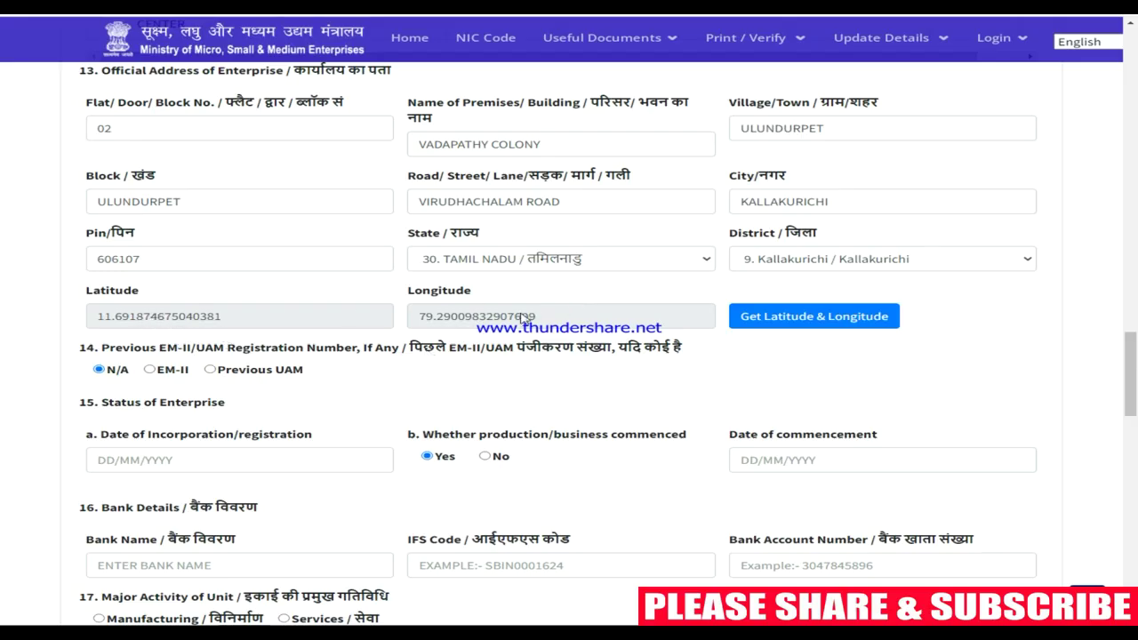
{"action": "scroll", "coordinate": [523, 317], "scroll_direction": "down", "scroll_amount": 3}
{"action": "left_click", "coordinate": [149, 170]}
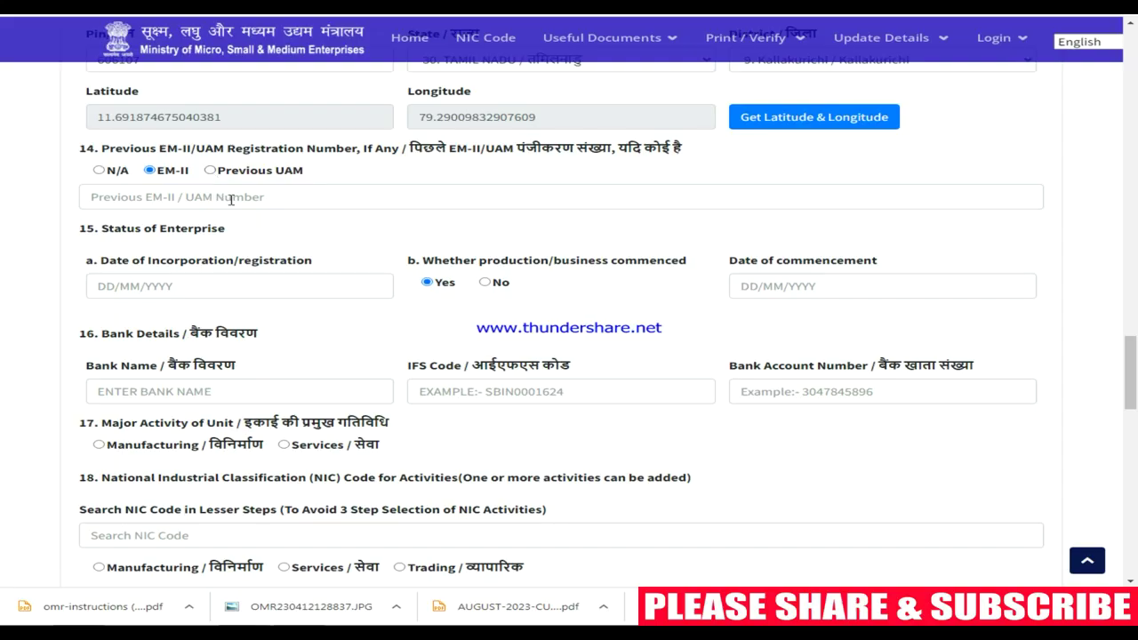
{"action": "left_click", "coordinate": [247, 193]}
{"action": "left_click", "coordinate": [99, 170]}
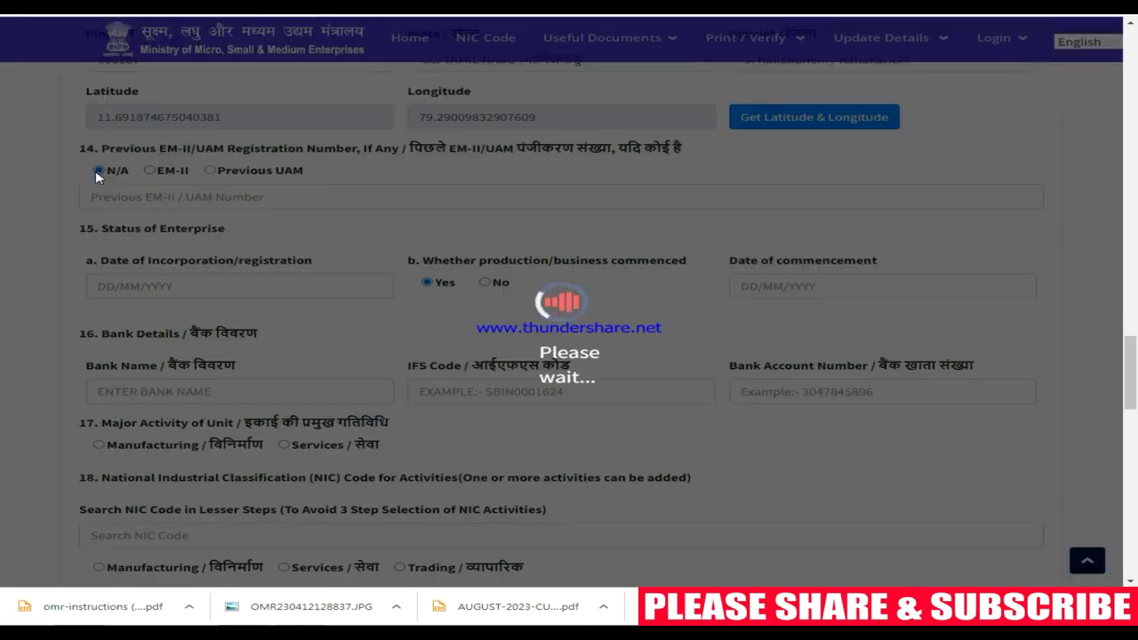
{"action": "scroll", "coordinate": [218, 200], "scroll_direction": "down", "scroll_amount": 1}
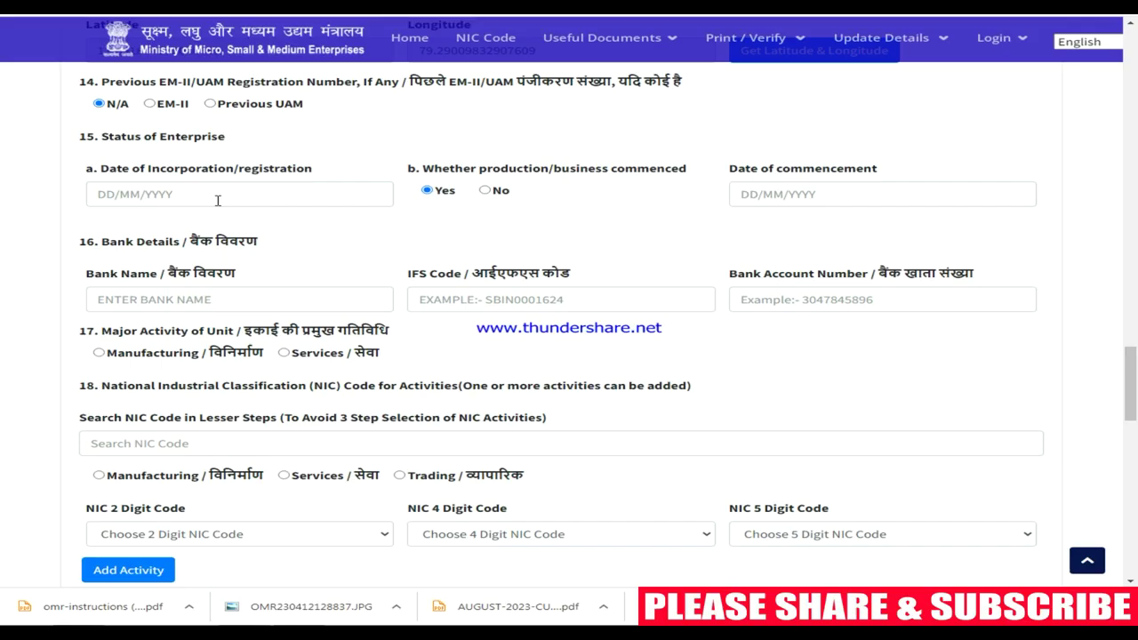
Pick 06/11/2023 as the incorporation date and 01/09/2011 as the commencement date
{"action": "left_click", "coordinate": [217, 196]}
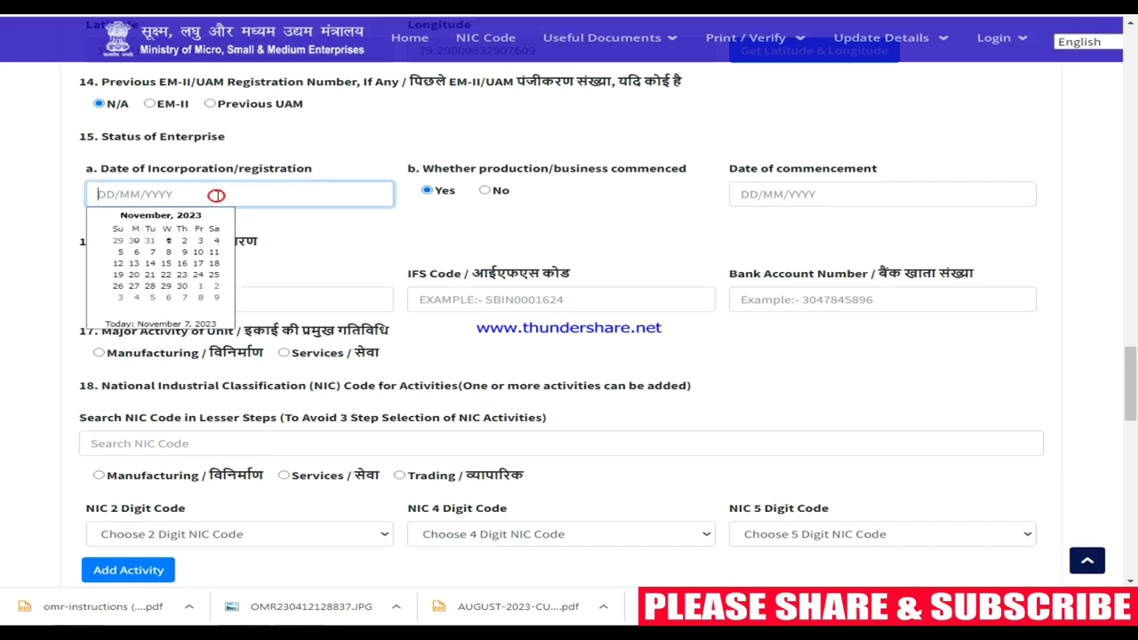
{"action": "left_click", "coordinate": [136, 252]}
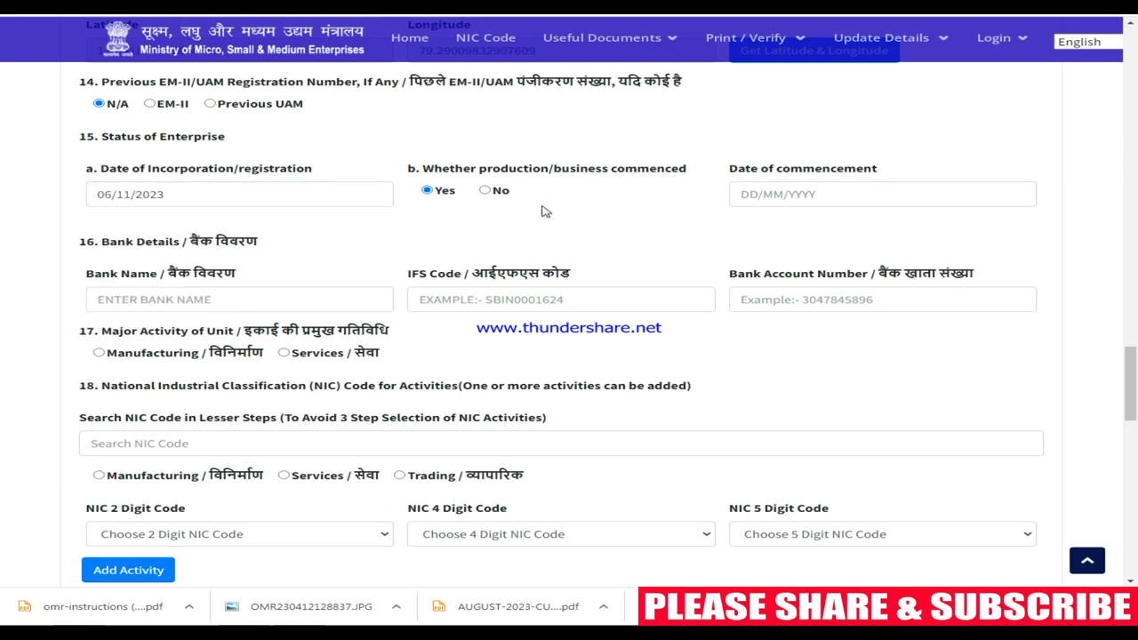
{"action": "left_click", "coordinate": [788, 201]}
{"action": "left_click", "coordinate": [830, 242]}
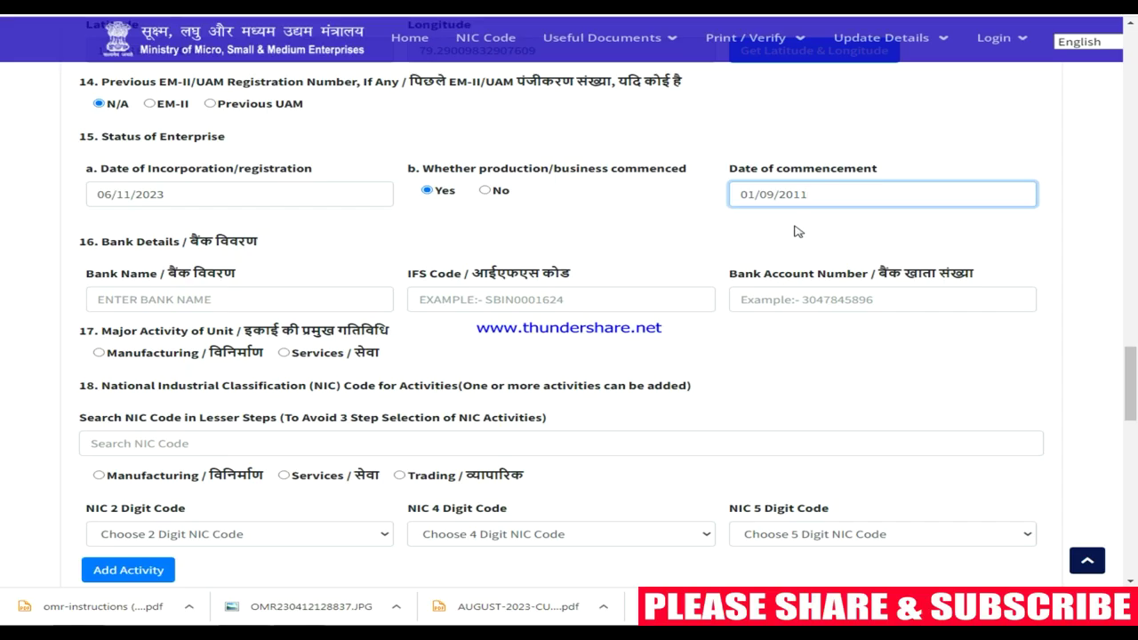
Enter bank name INDIAN BANK, IFS code IDIB000T064 and the enterprise's bank account number
{"action": "left_click", "coordinate": [295, 304]}
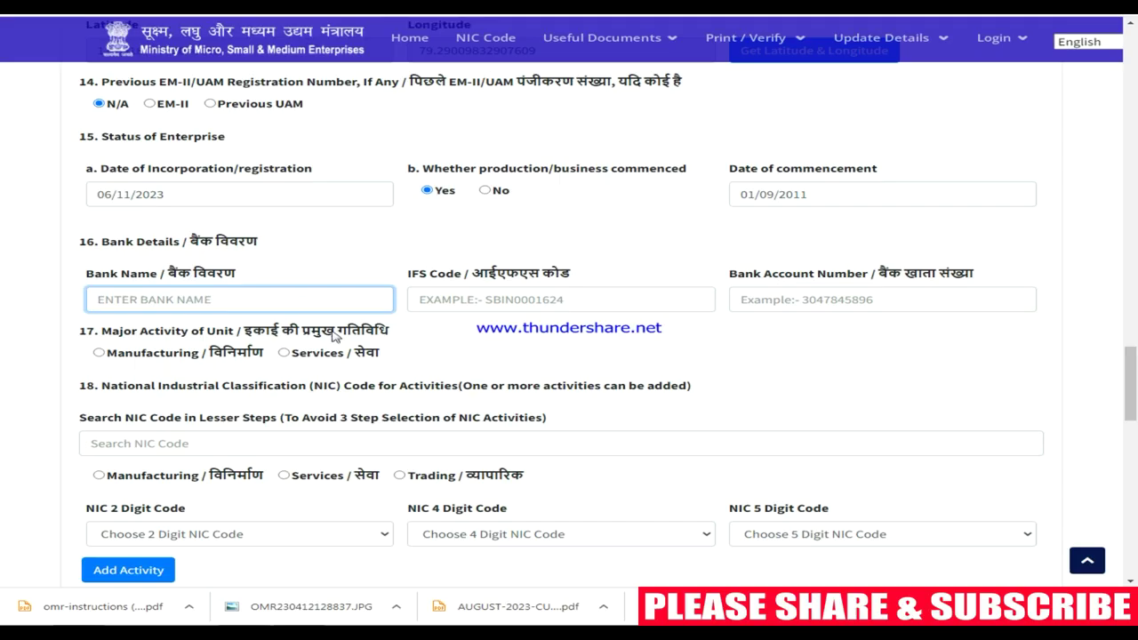
{"action": "type", "text": "INDIAN"}
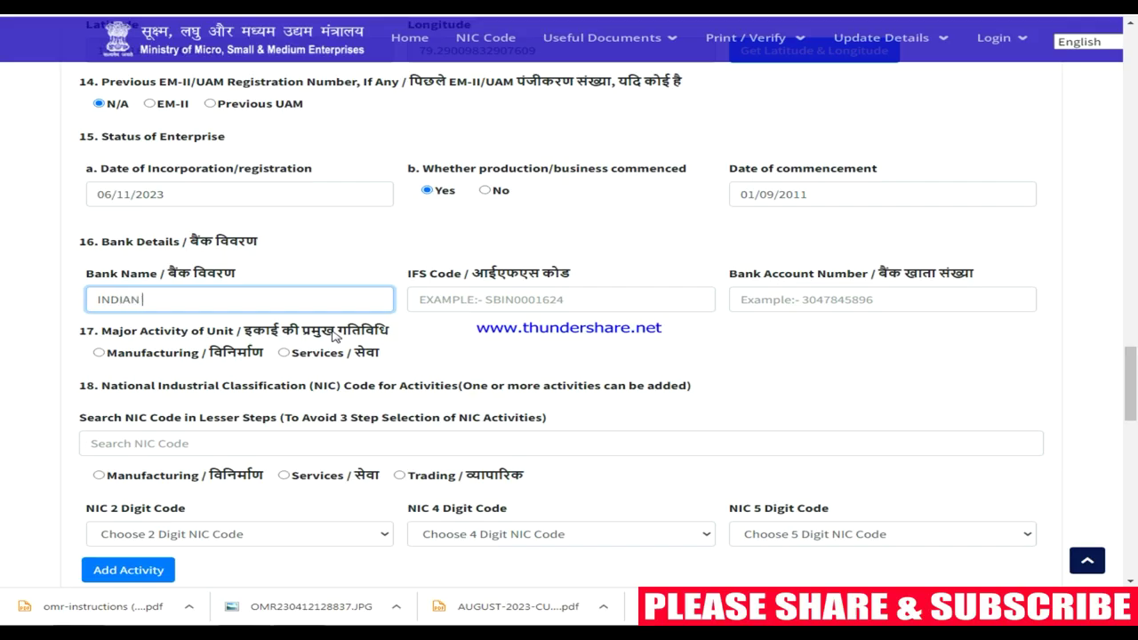
{"action": "type", "text": " BANK"}
{"action": "left_click", "coordinate": [480, 293]}
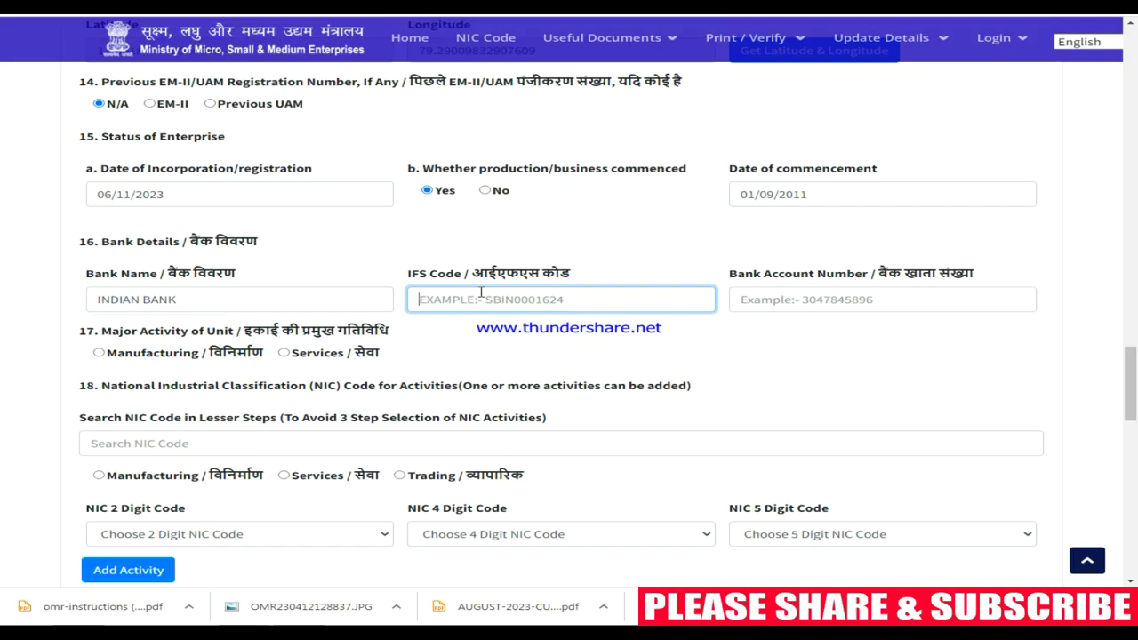
{"action": "type", "text": "IDIB000"}
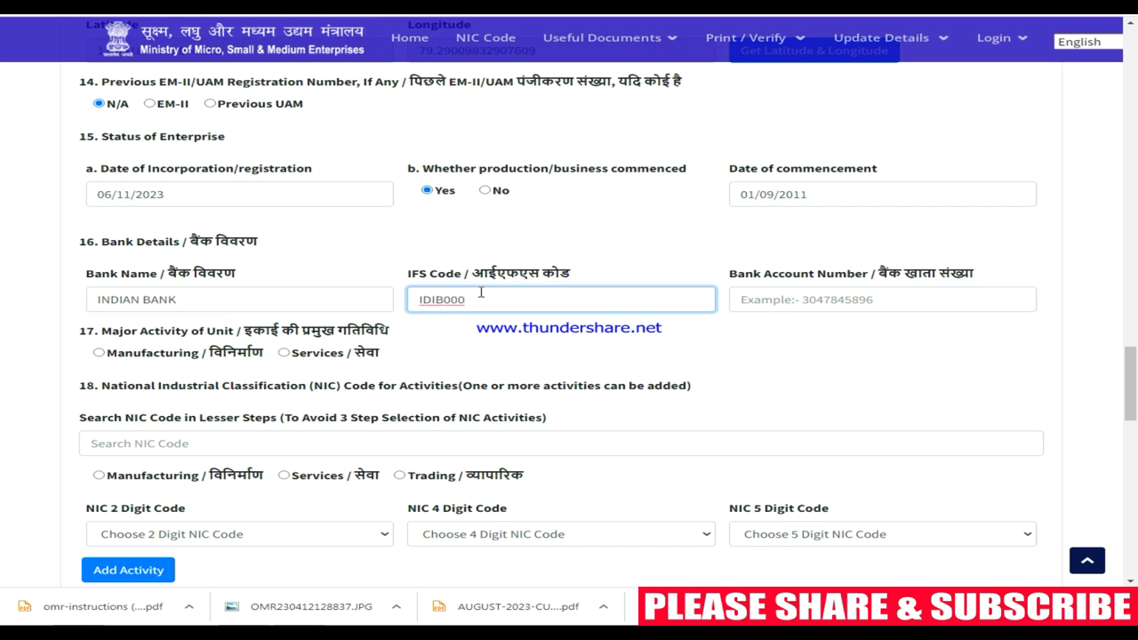
{"action": "type", "text": "T064"}
{"action": "left_click", "coordinate": [846, 341]}
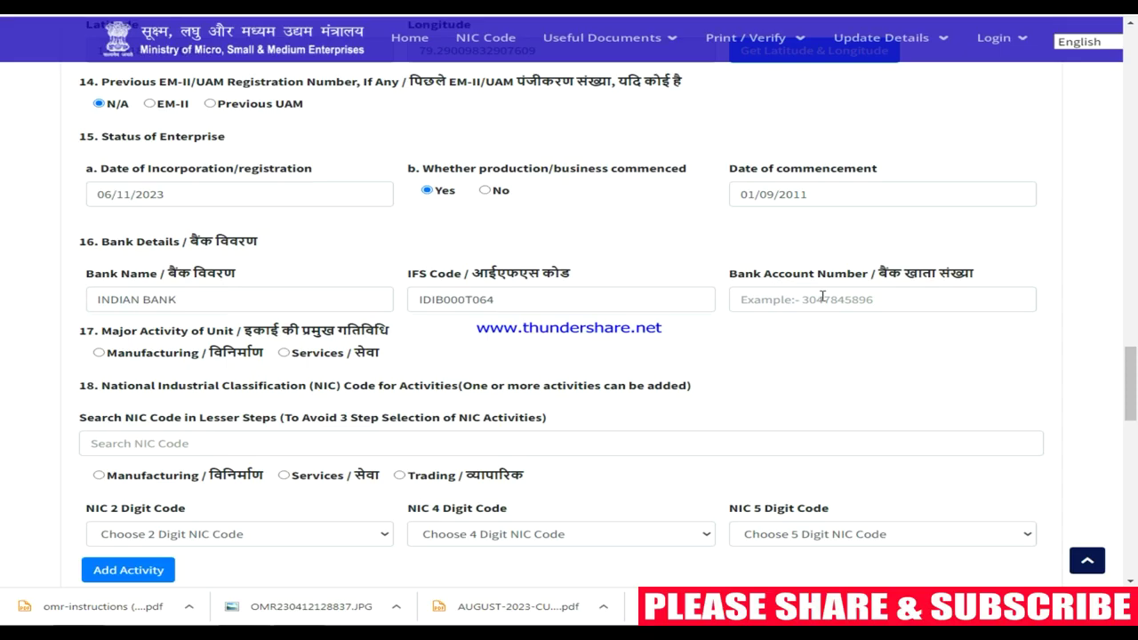
{"action": "left_click", "coordinate": [823, 296]}
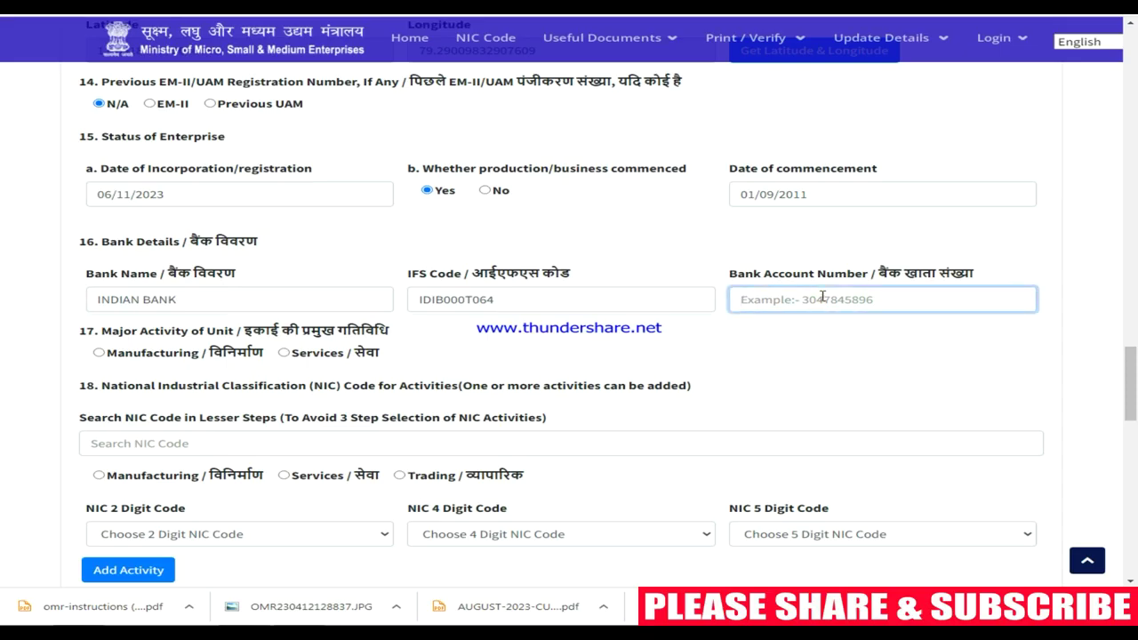
{"action": "scroll", "coordinate": [673, 363], "scroll_direction": "down", "scroll_amount": 2}
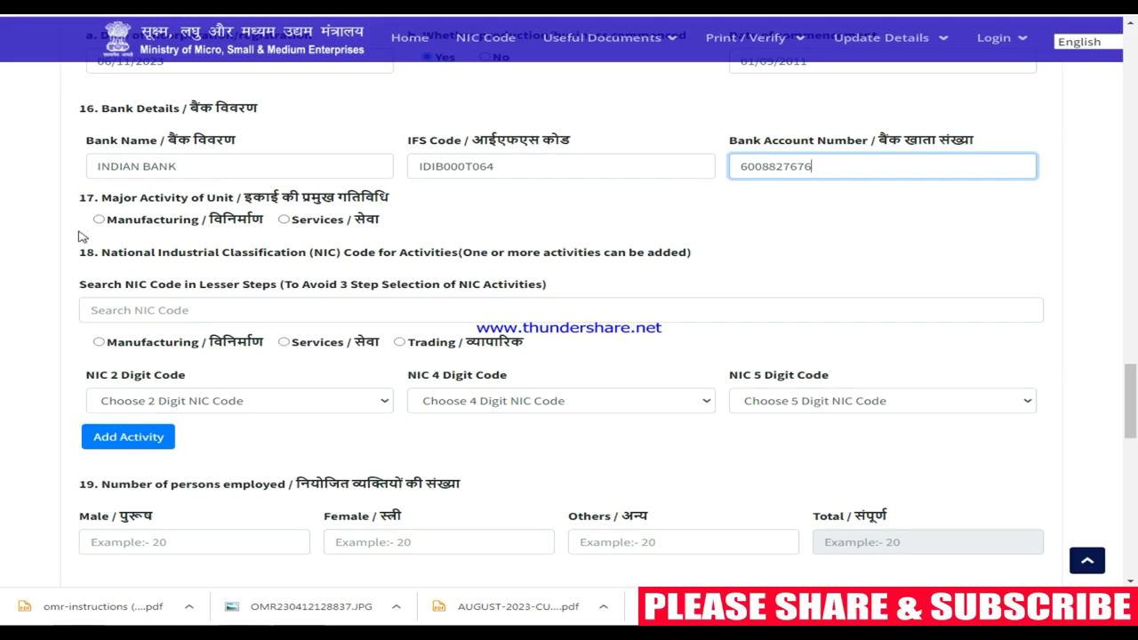
Set the unit's major activity to Services, sub-classified as Non-Trading
{"action": "left_click", "coordinate": [283, 219]}
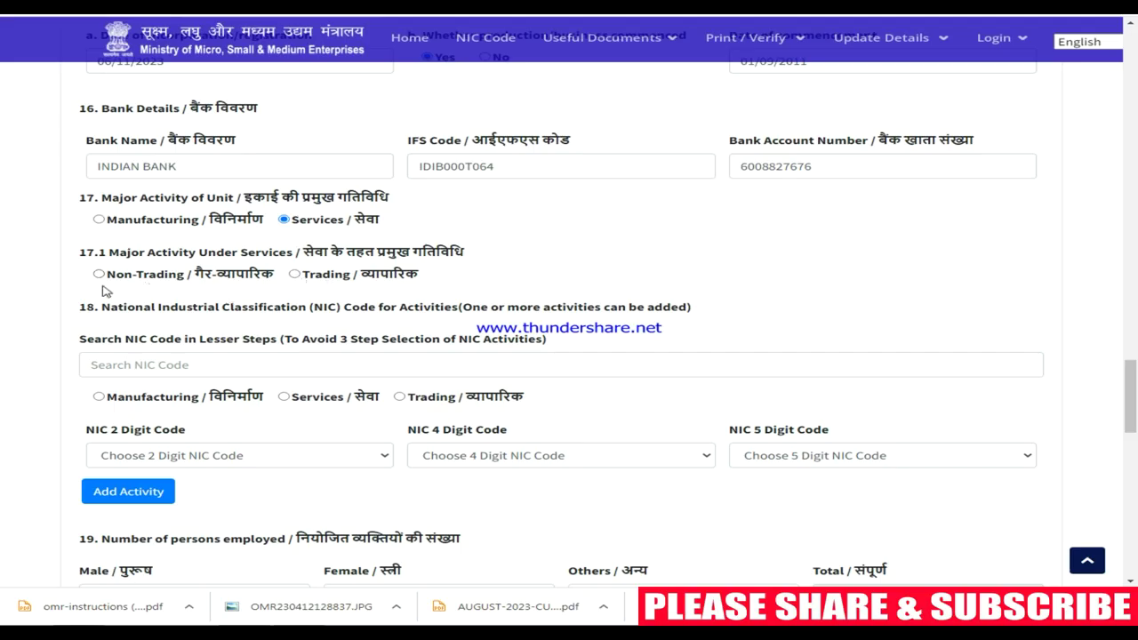
{"action": "left_click", "coordinate": [103, 275]}
{"action": "scroll", "coordinate": [336, 325], "scroll_direction": "down", "scroll_amount": 1}
Search the NIC activity codes for 'COMPUTER CY'
{"action": "left_click", "coordinate": [287, 300]}
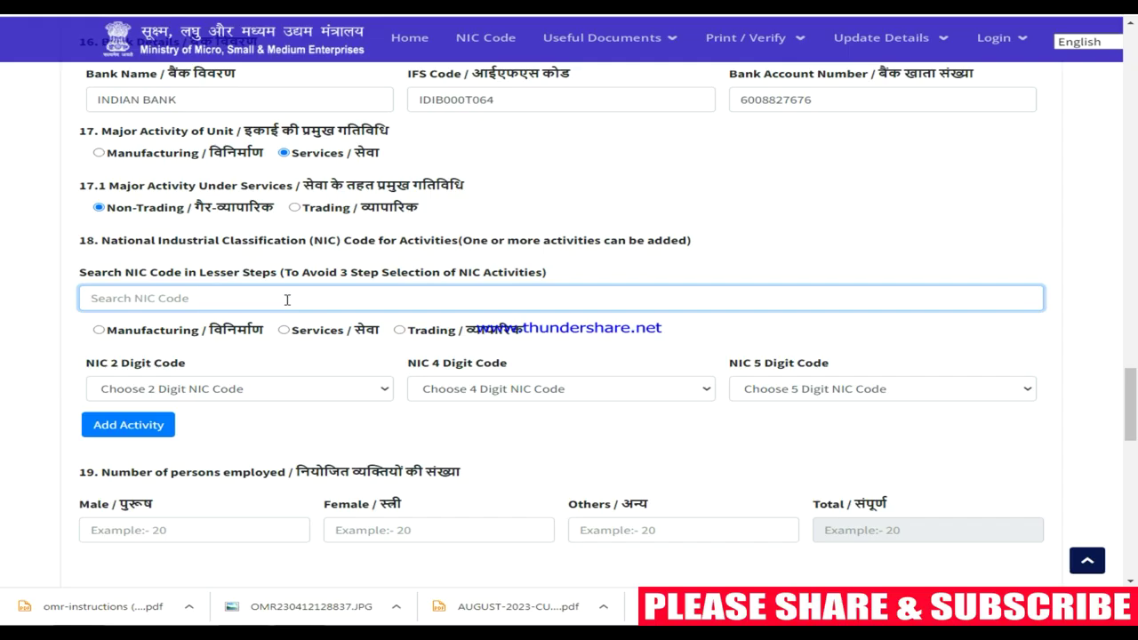
{"action": "type", "text": "COMPUTER CY"}
{"action": "scroll", "coordinate": [224, 238], "scroll_direction": "down", "scroll_amount": 1}
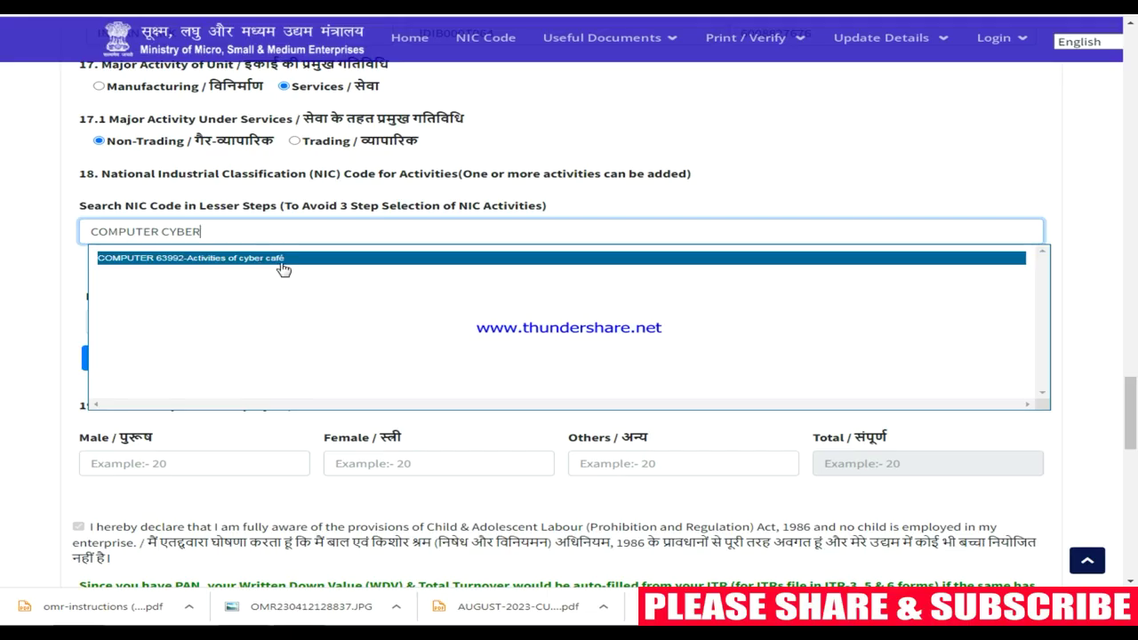
Pick the cyber café suggestion under Services and set NIC codes 74, 7490 and 74909
{"action": "left_click", "coordinate": [266, 267]}
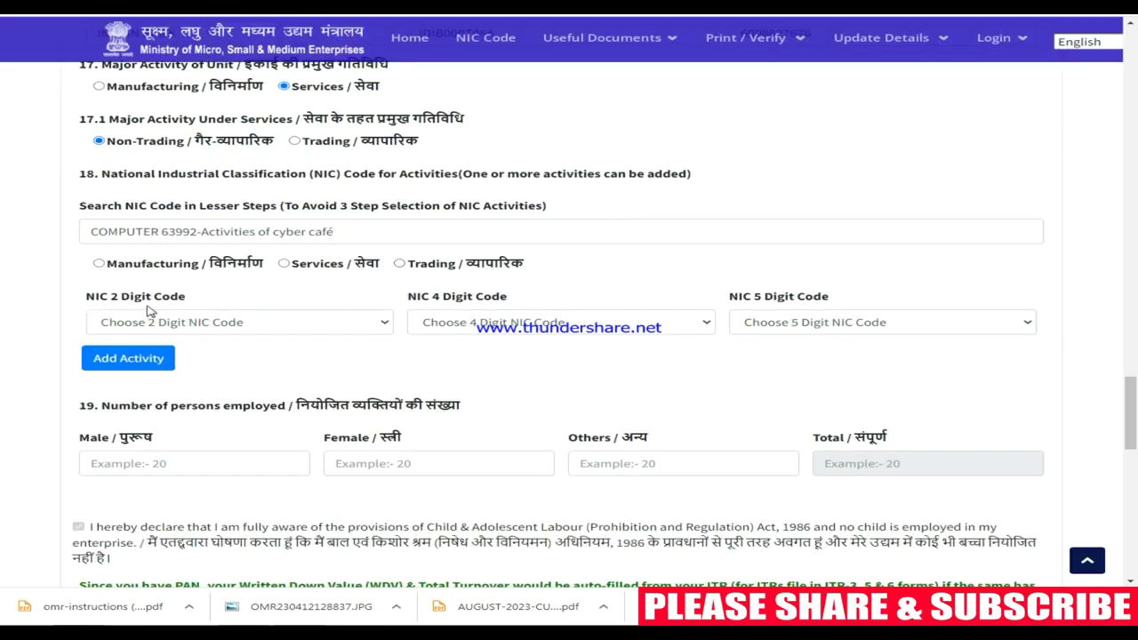
{"action": "left_click", "coordinate": [283, 264]}
{"action": "left_click", "coordinate": [302, 322]}
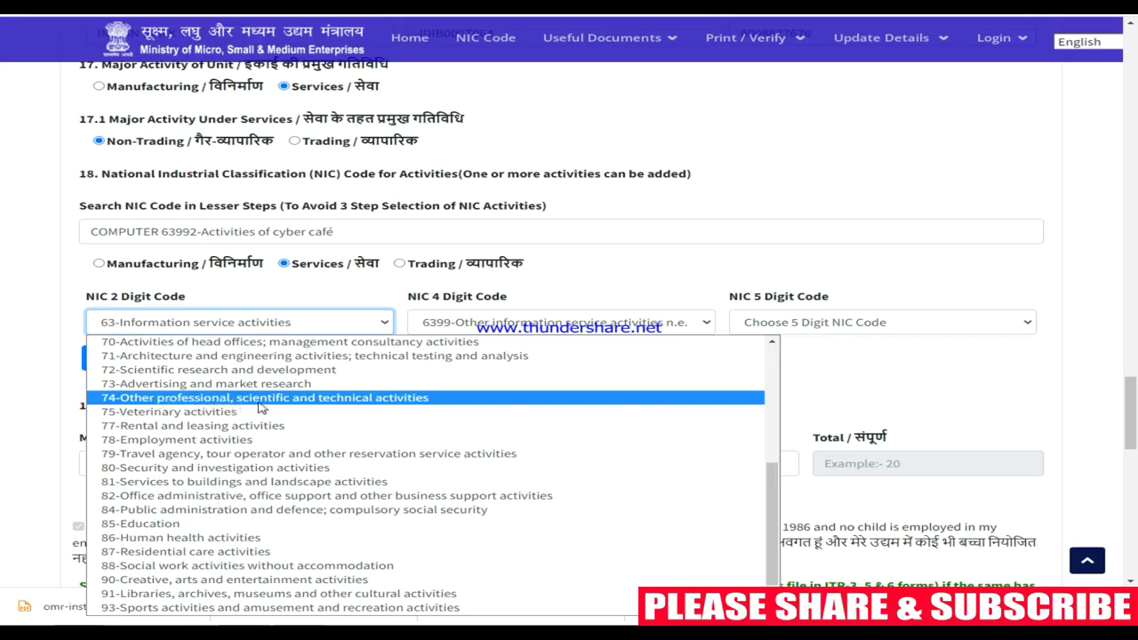
{"action": "left_click", "coordinate": [357, 400]}
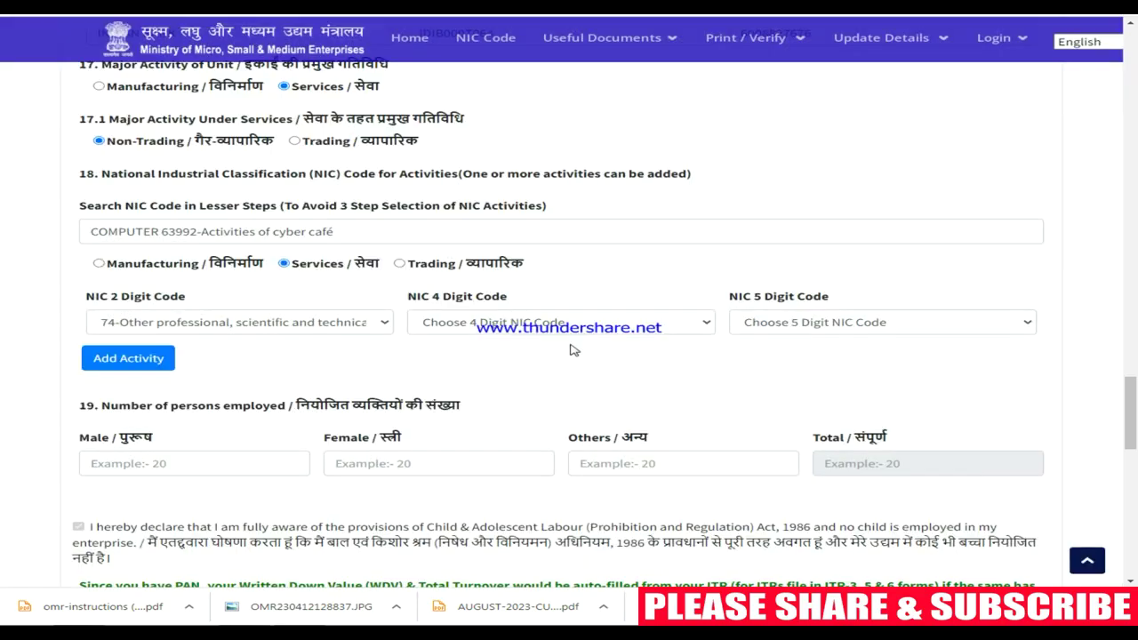
{"action": "left_click", "coordinate": [532, 332]}
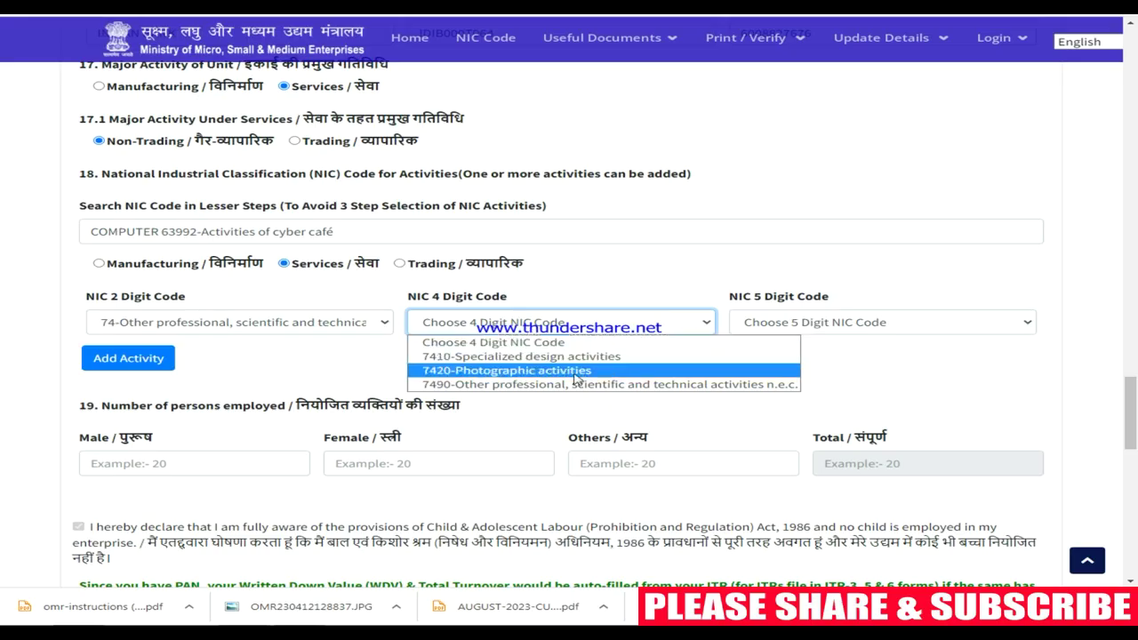
{"action": "left_click", "coordinate": [680, 386]}
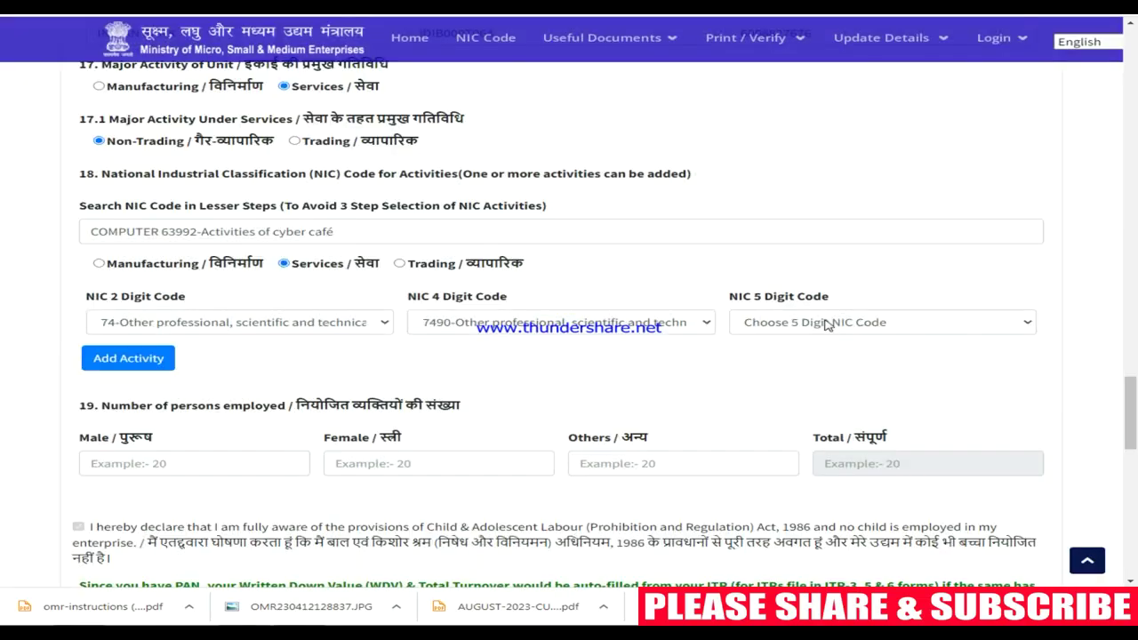
{"action": "left_click", "coordinate": [802, 322]}
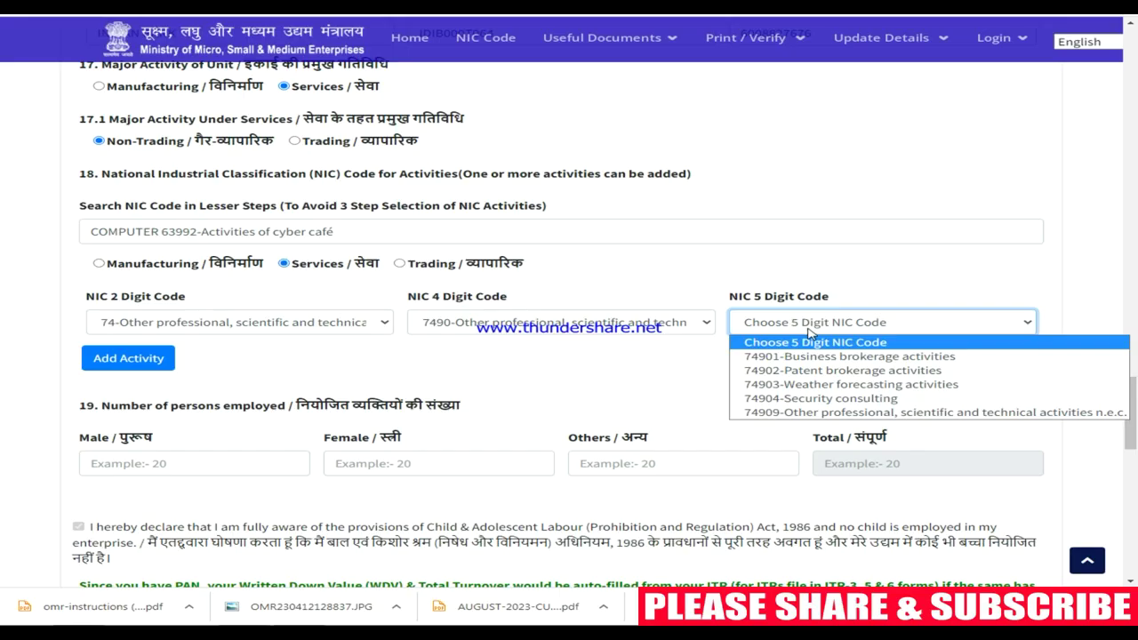
{"action": "left_click", "coordinate": [828, 413]}
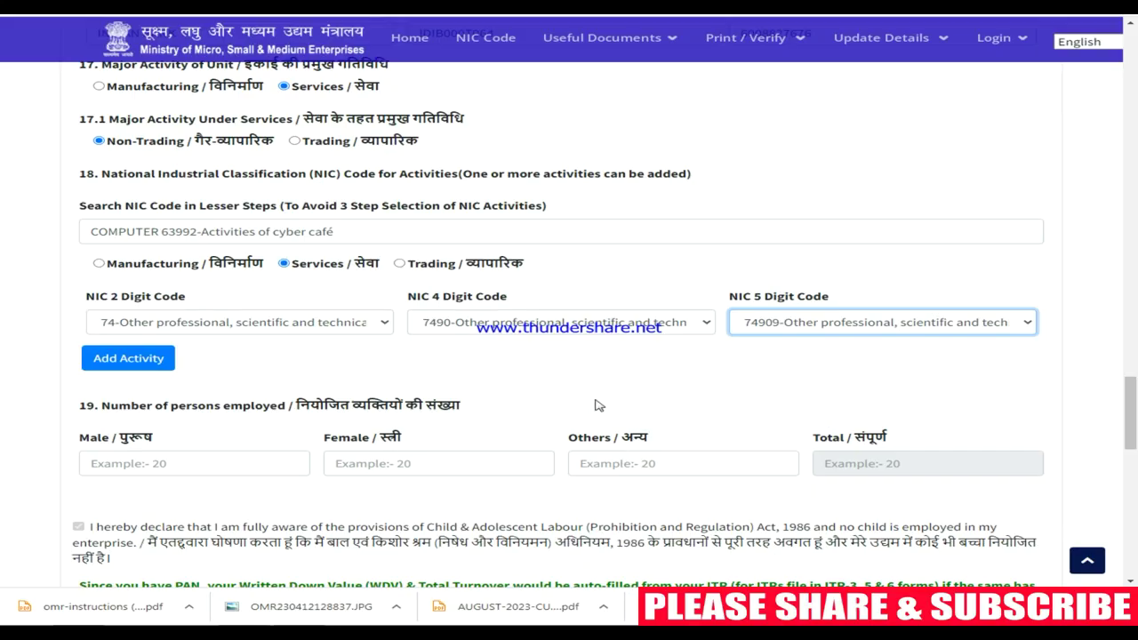
{"action": "scroll", "coordinate": [389, 384], "scroll_direction": "down", "scroll_amount": 2}
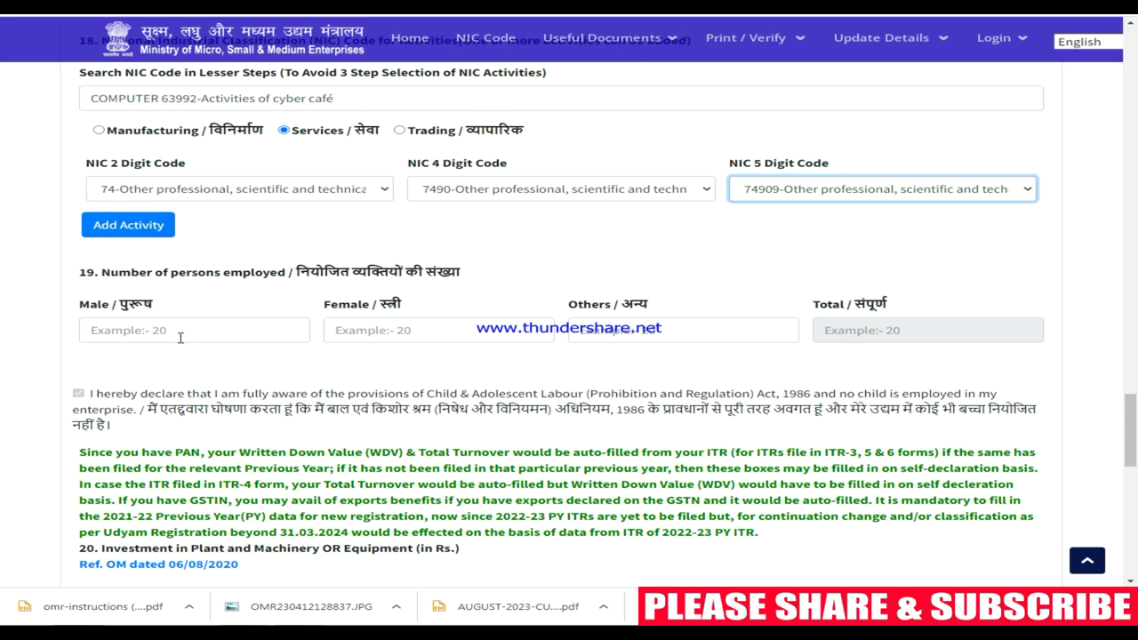
Enter 1 male employee under persons employed, leaving Others empty
{"action": "left_click", "coordinate": [179, 339]}
{"action": "type", "text": "1"}
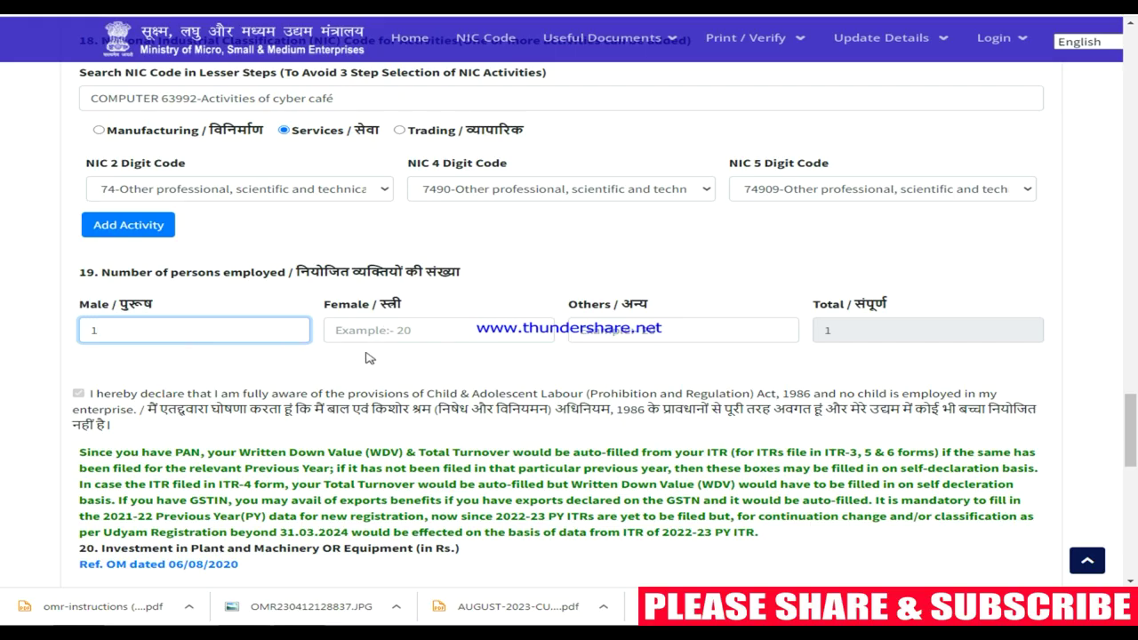
{"action": "left_click", "coordinate": [596, 336]}
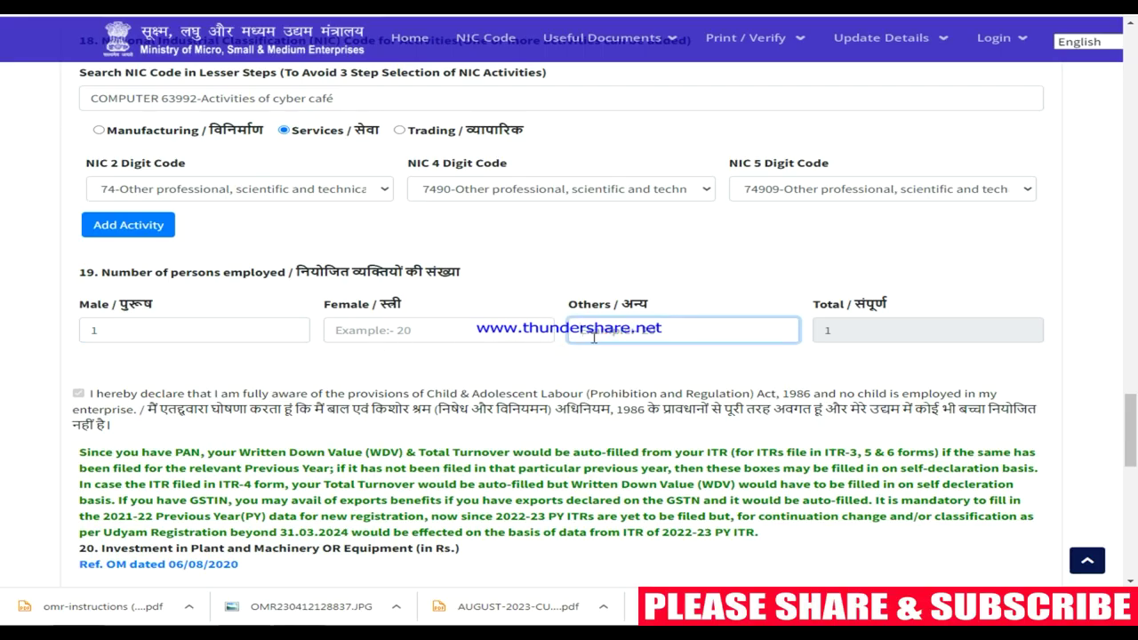
{"action": "left_click", "coordinate": [328, 381]}
{"action": "scroll", "coordinate": [293, 392], "scroll_direction": "down", "scroll_amount": 3}
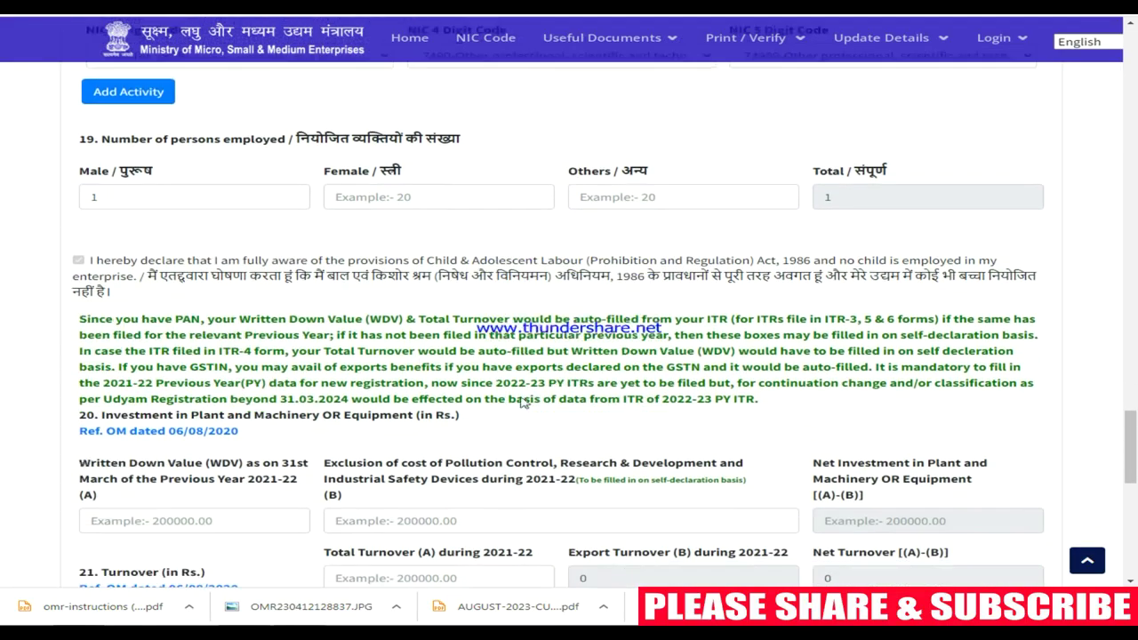